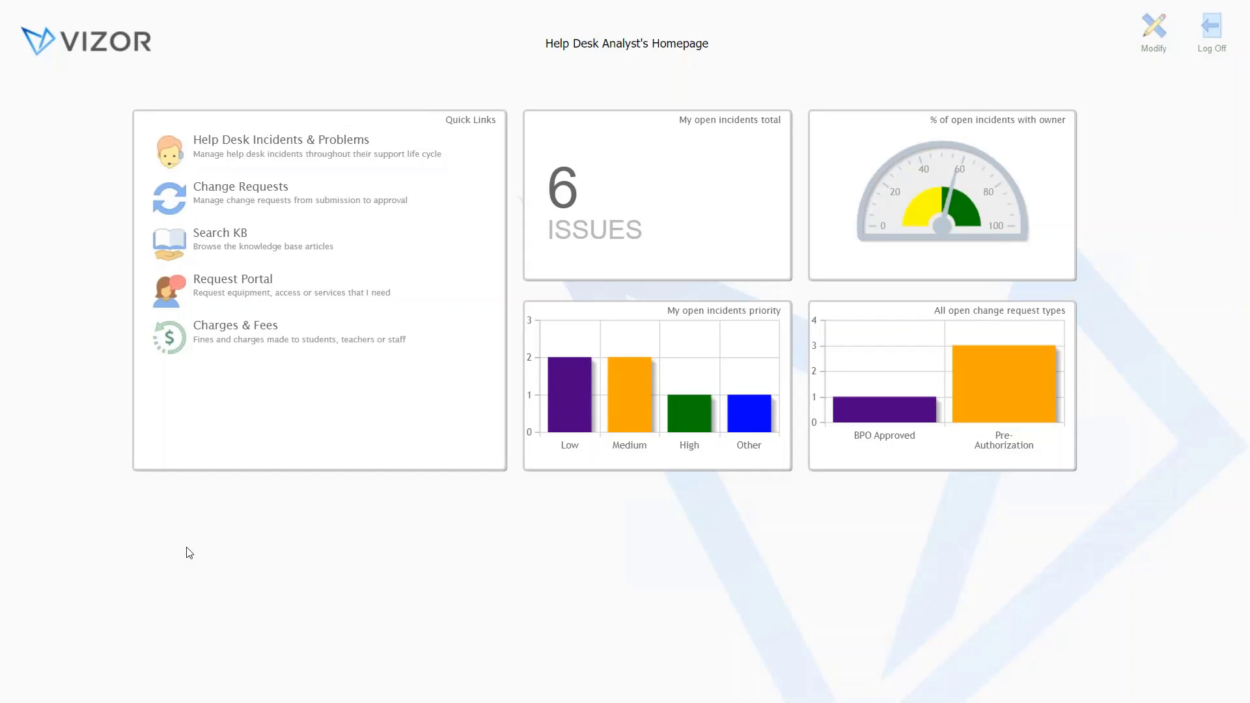
- Open the Help Desk Incidents & Problems list from the homepage
click(227, 140)
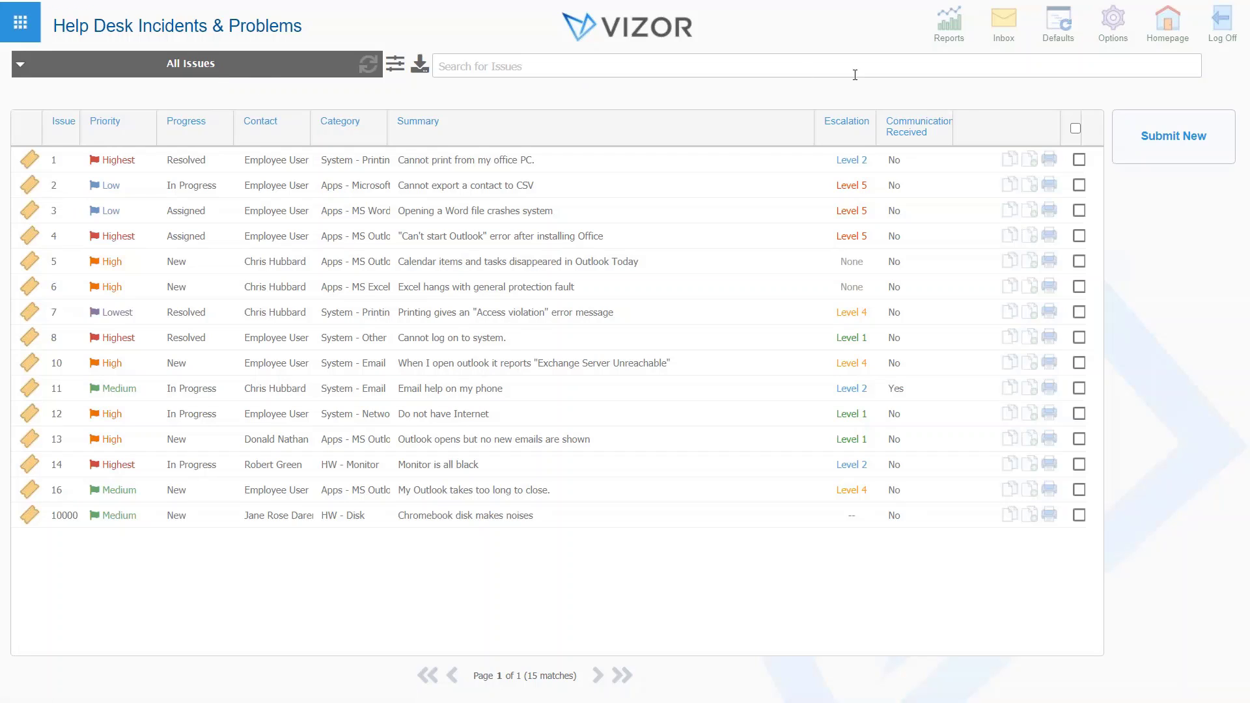
- Try closing all listed tickets in bulk with the skip-notifications option, then cancel and clear the ticket selection
click(1075, 129)
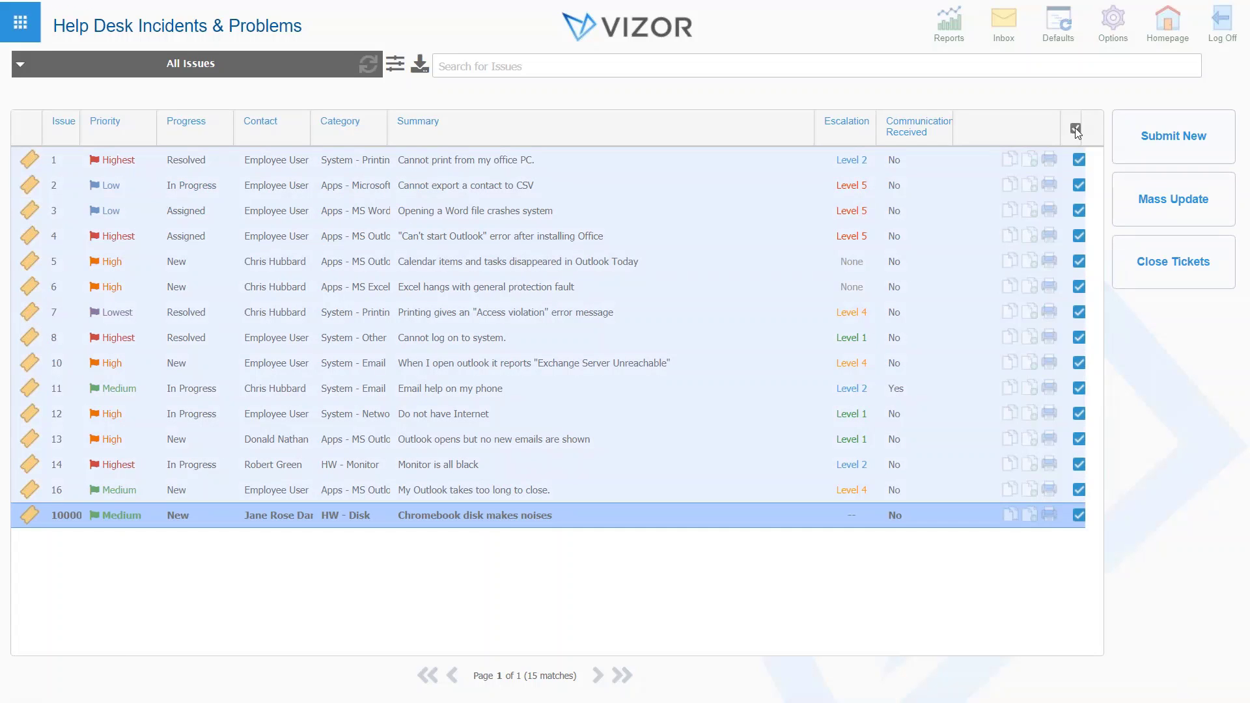
click(1175, 282)
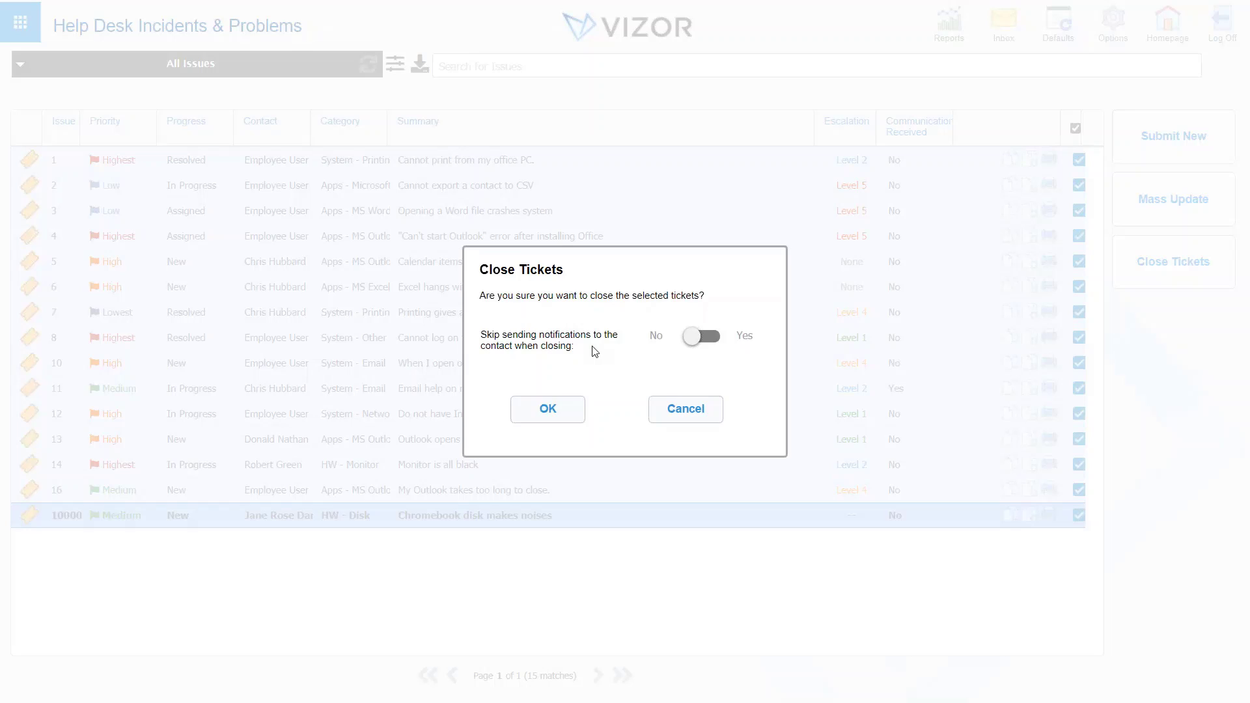
click(695, 340)
click(714, 345)
click(684, 419)
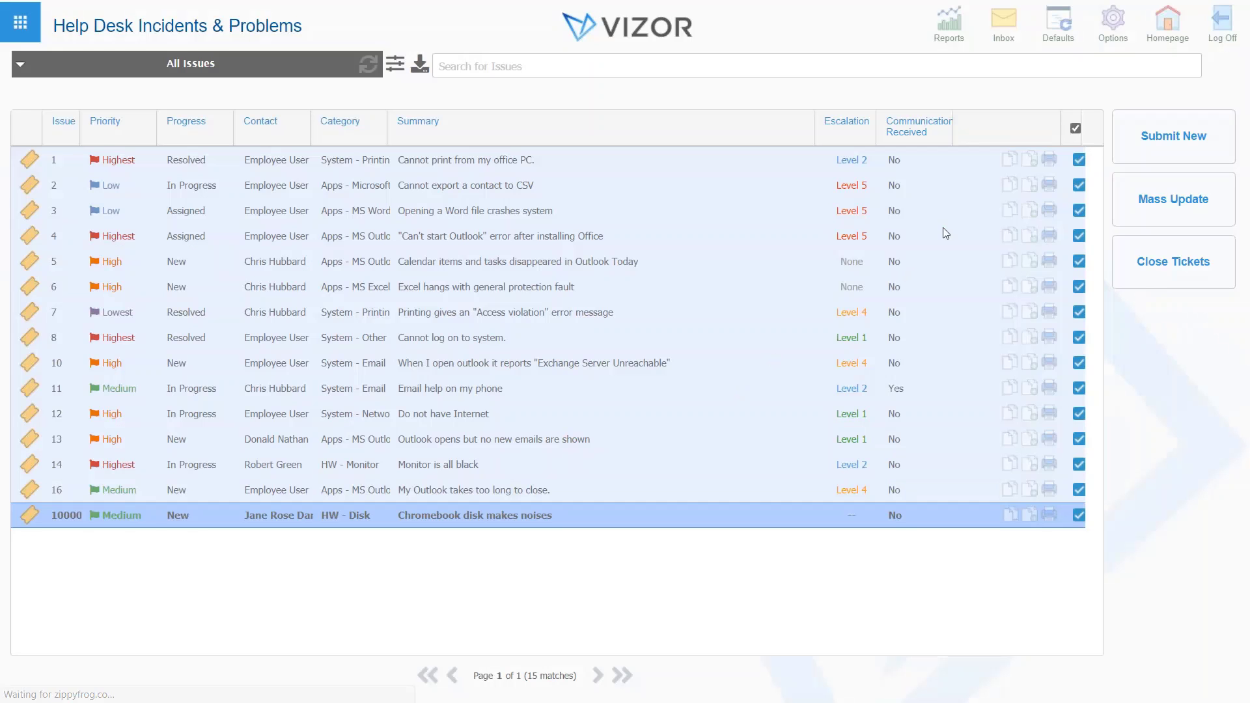
click(1075, 129)
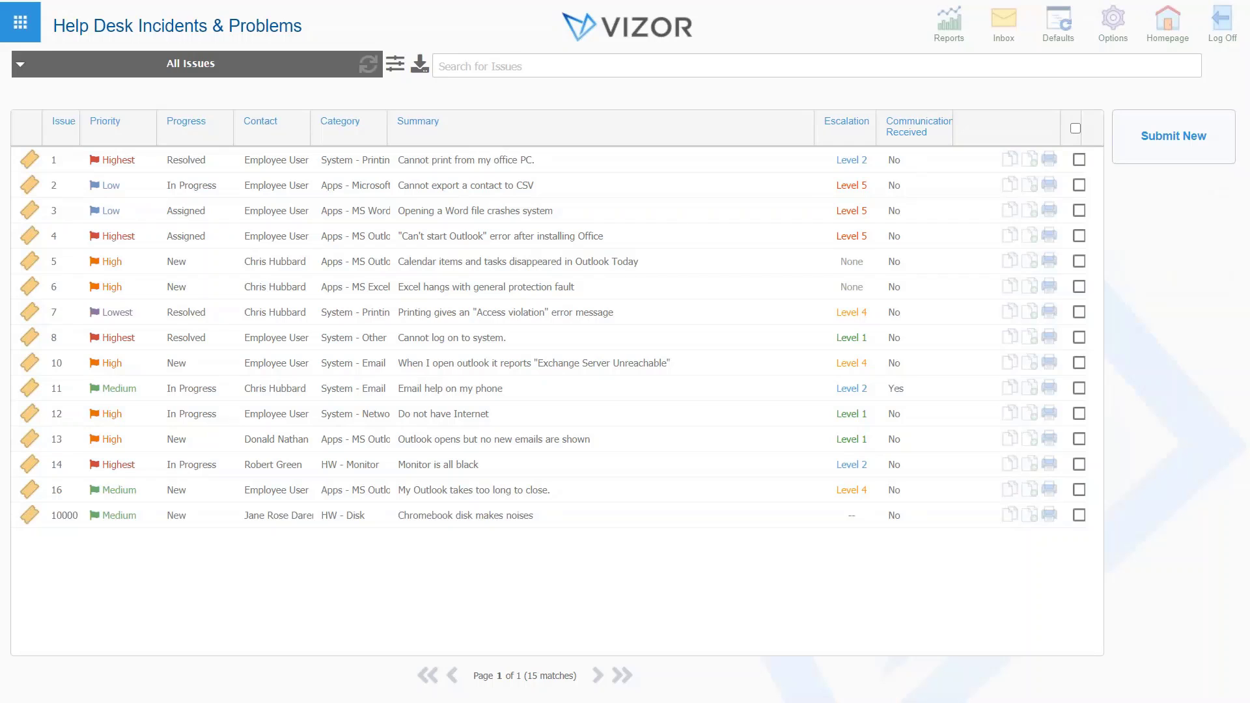
- Open issue 11, "Email help on my phone", and set Skip Notifications to Yes
click(405, 396)
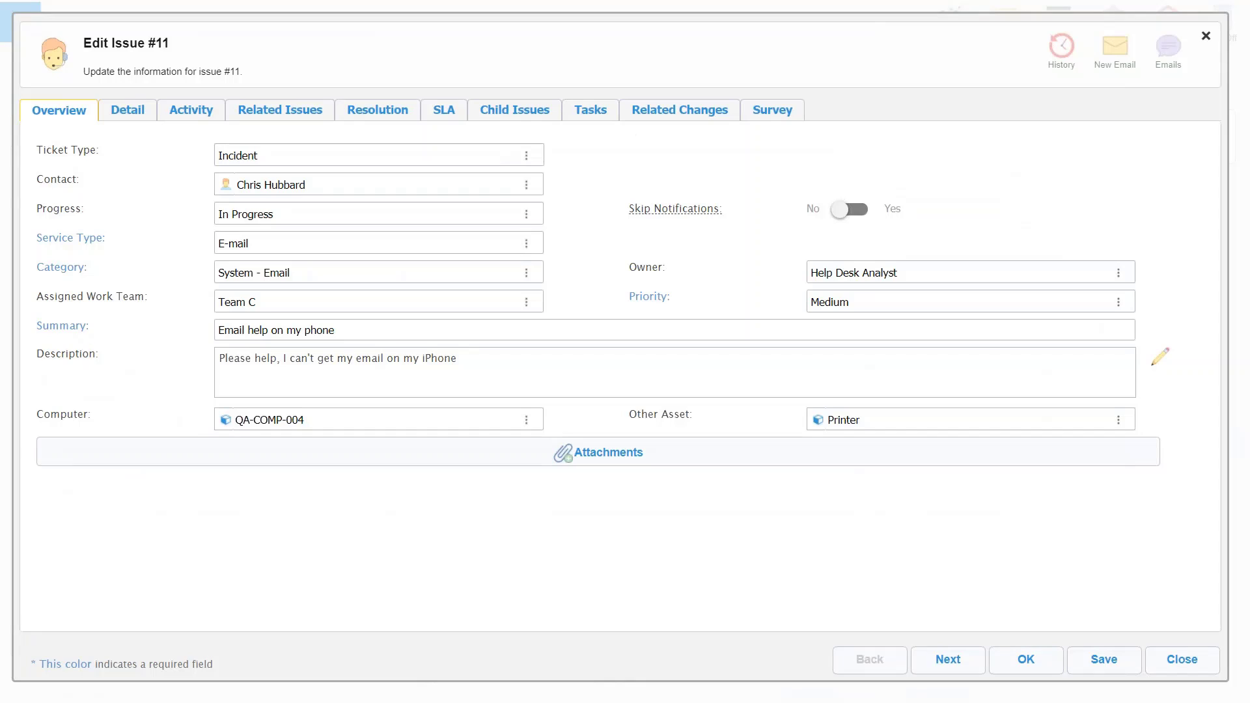
click(836, 216)
- Examine the new task form for issue 11 and its available status options, and close it without adding a task
click(592, 123)
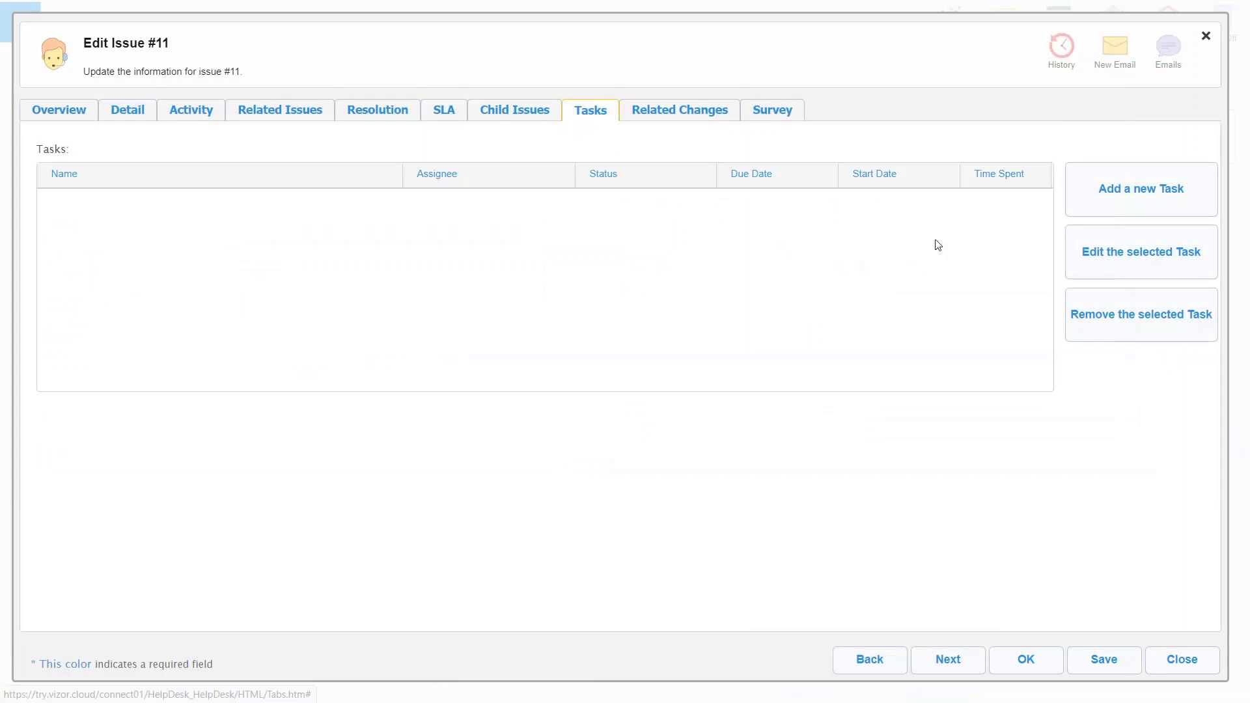
click(1085, 210)
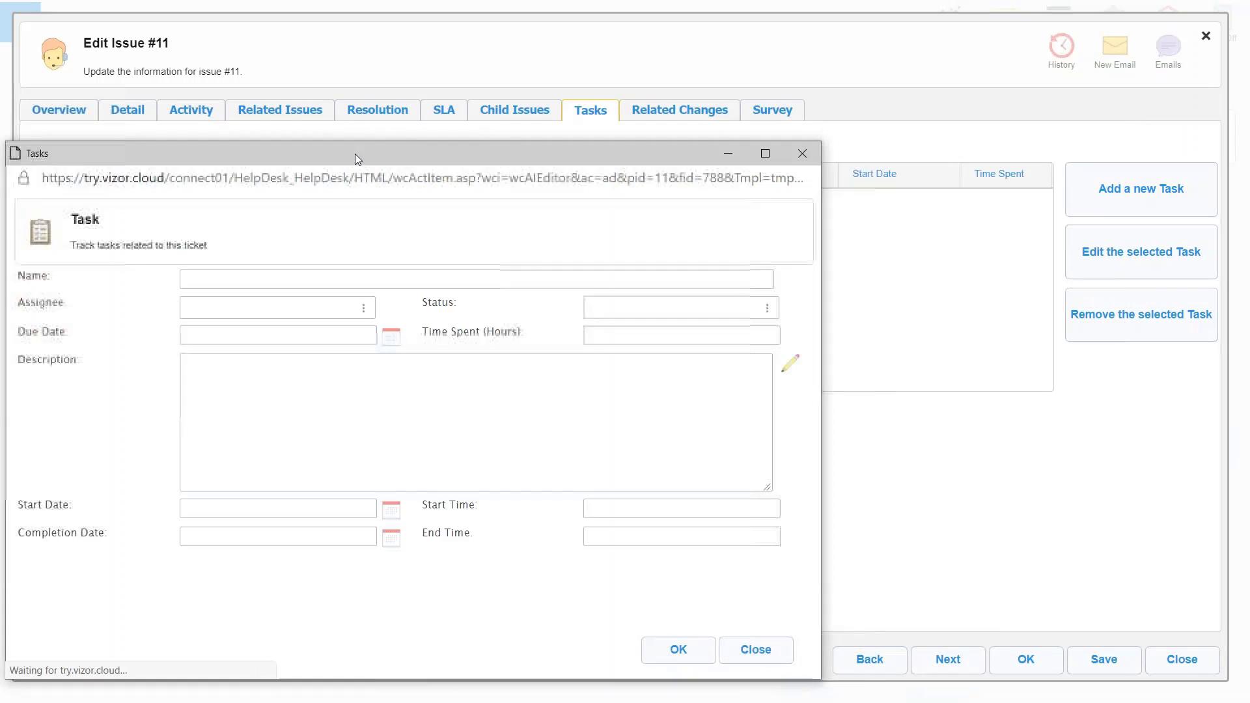
drag(366, 156, 590, 99)
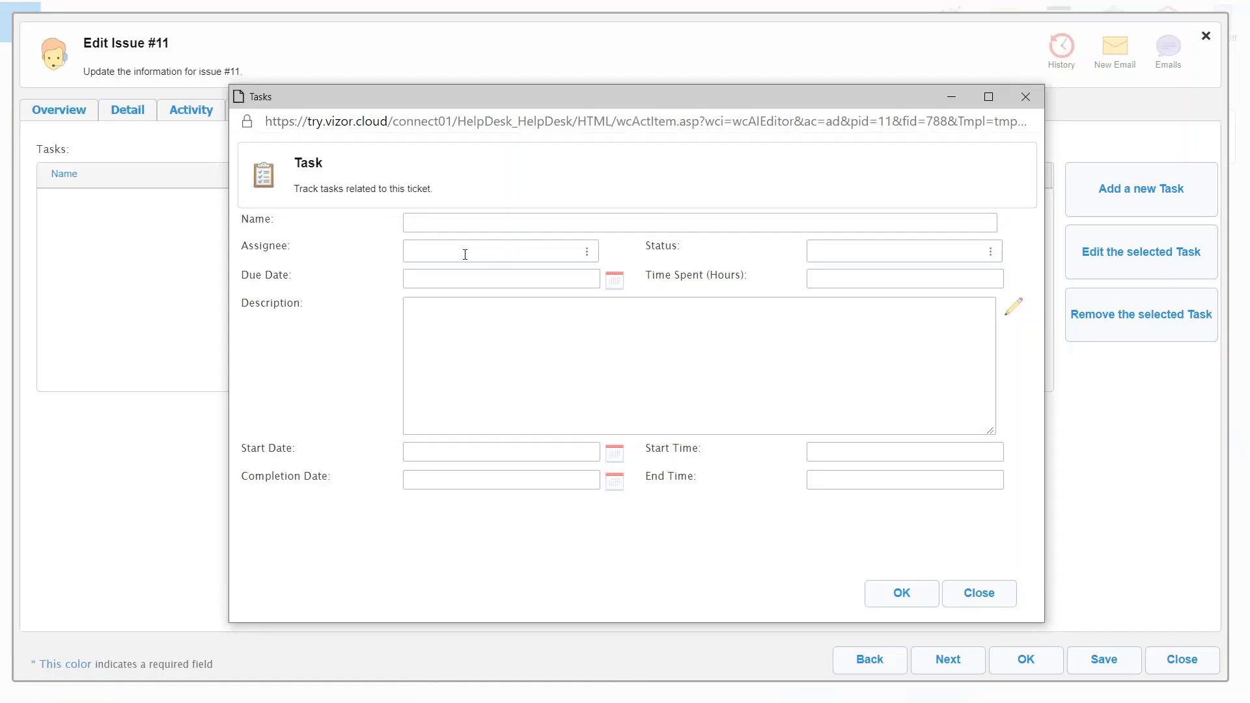
click(837, 251)
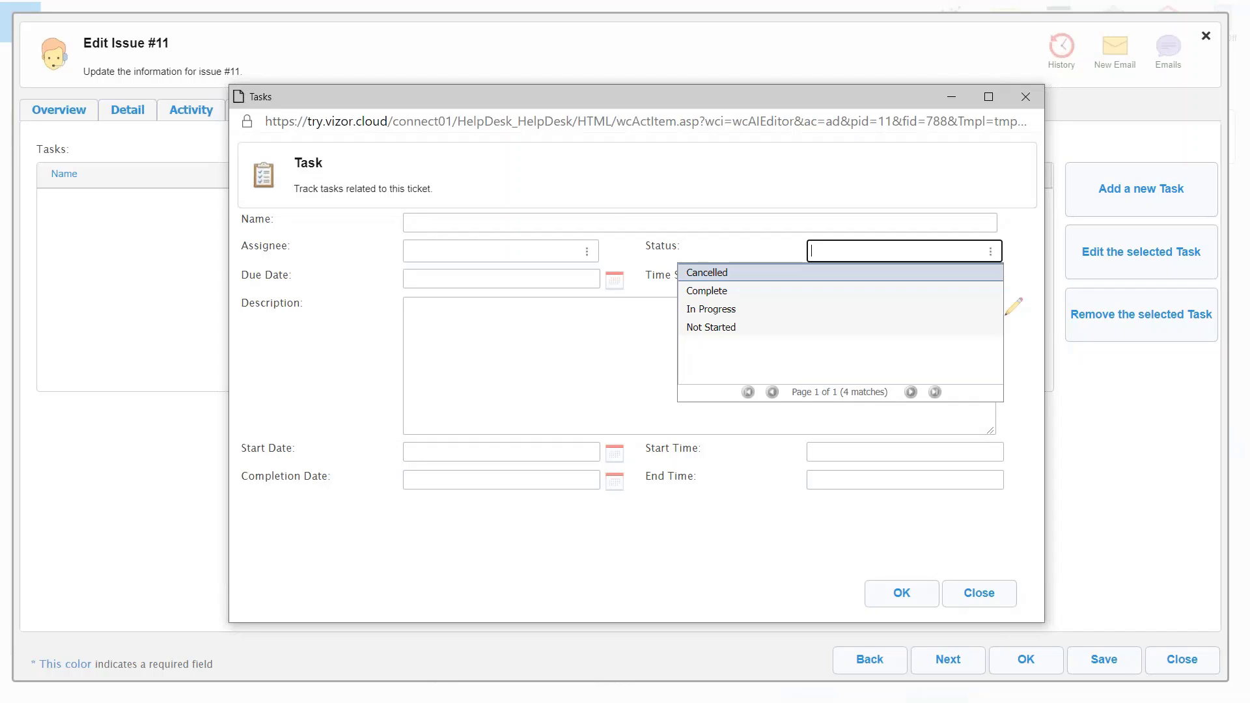
click(978, 592)
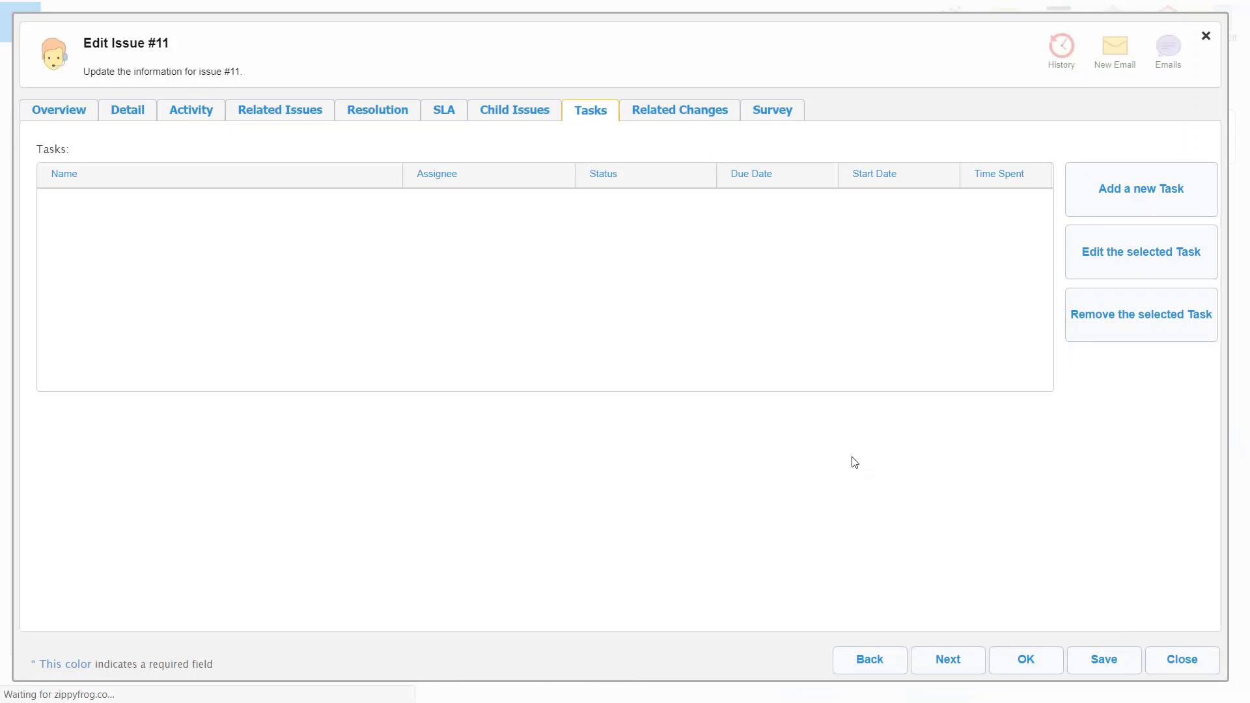
- Change the ticket type of issue 11 to Repair and open its repair details
click(59, 110)
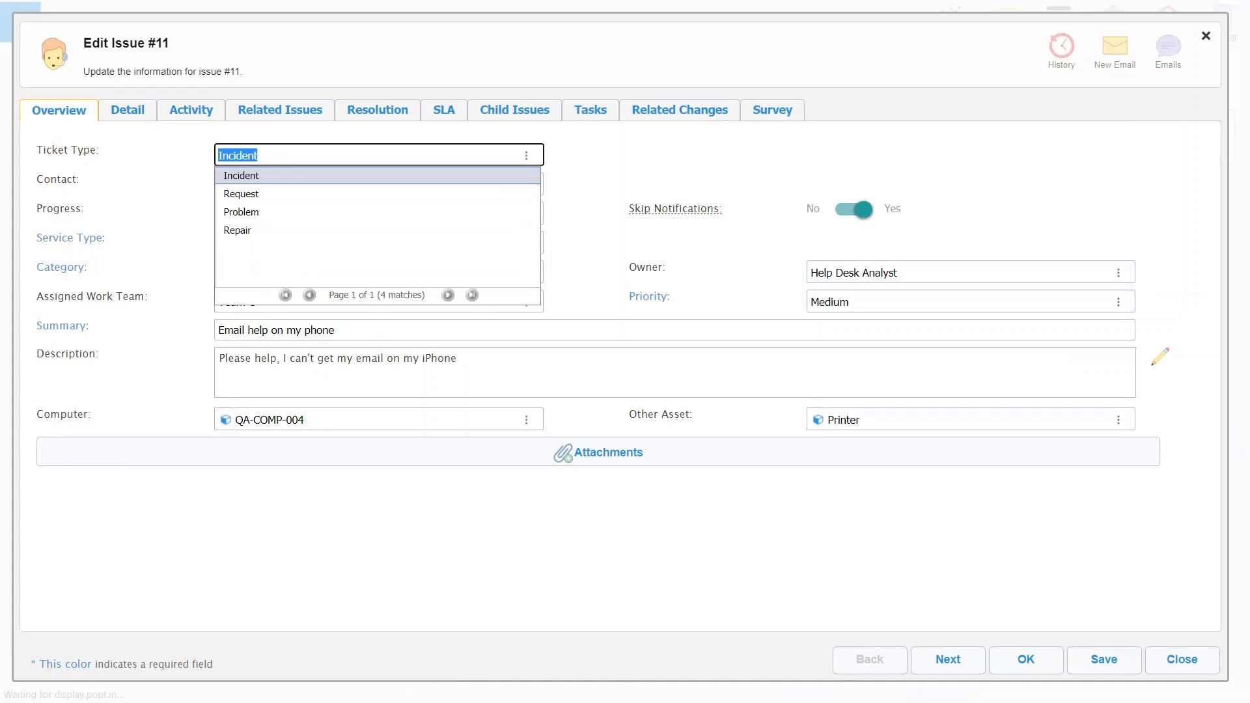
click(235, 229)
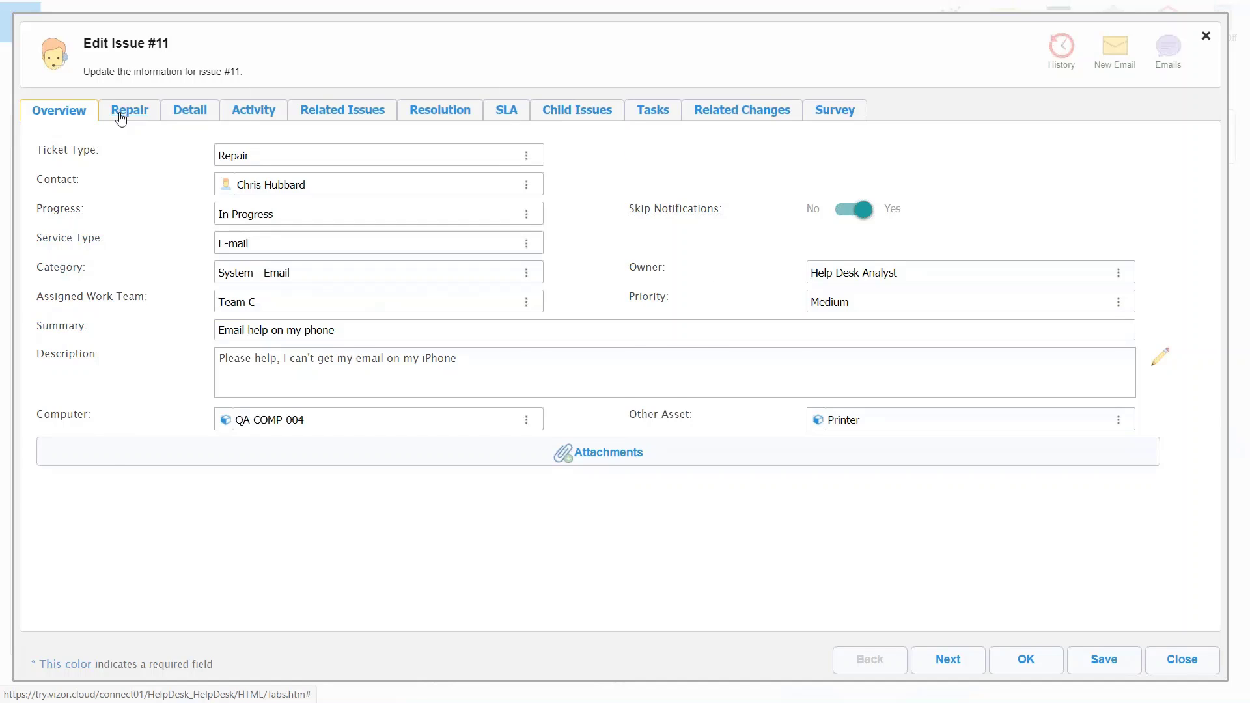
click(121, 116)
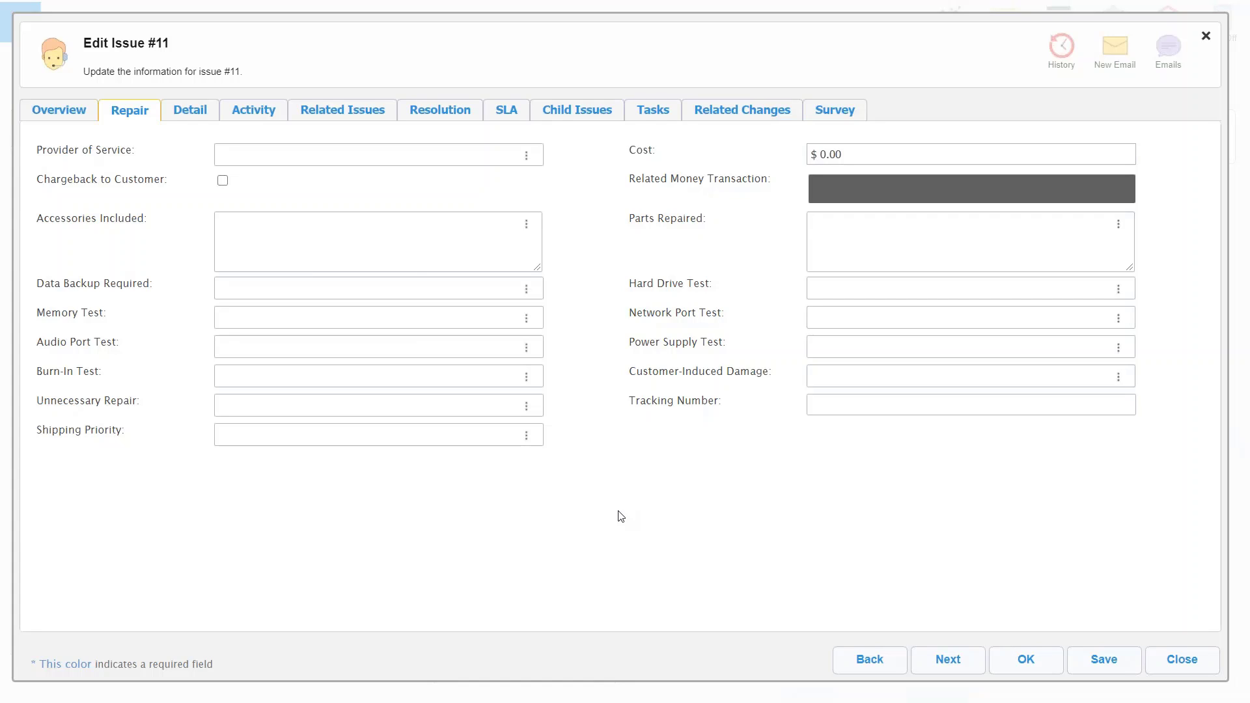
- Set the repair cost to $50.00 with Chargeback to Customer enabled, and close the issue, discarding all changes
click(861, 156)
double_click(813, 154)
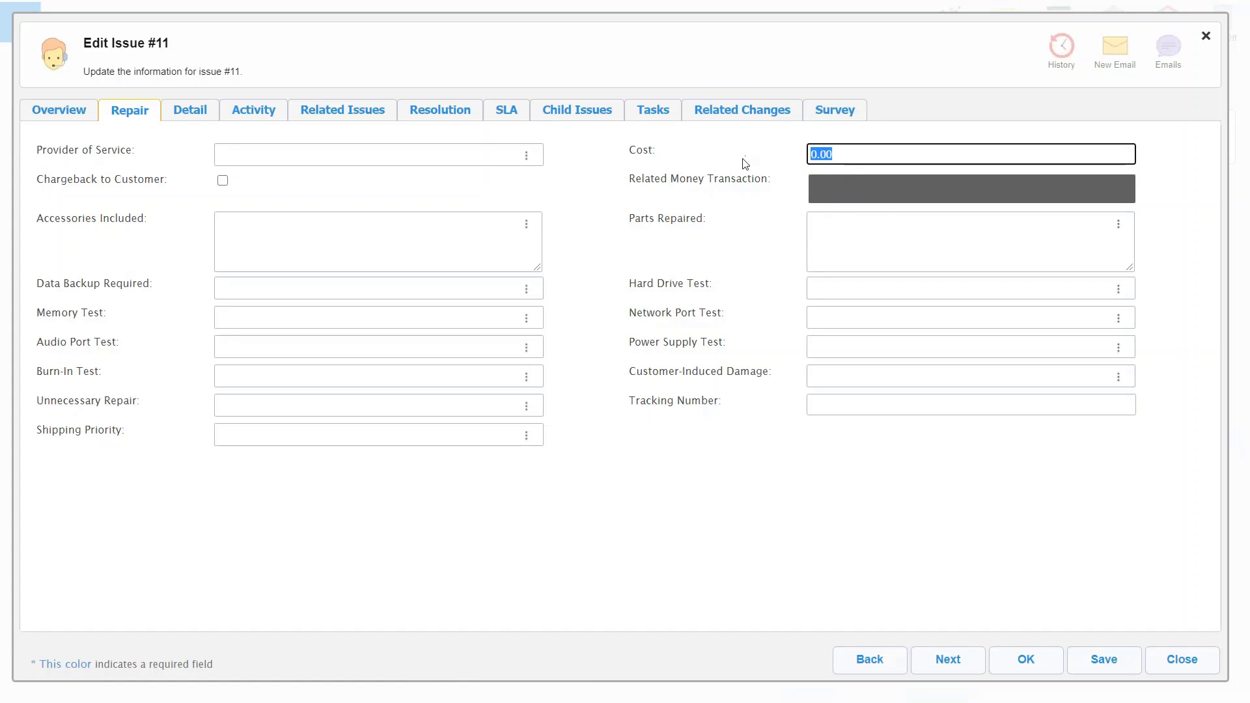
text(50)
click(600, 186)
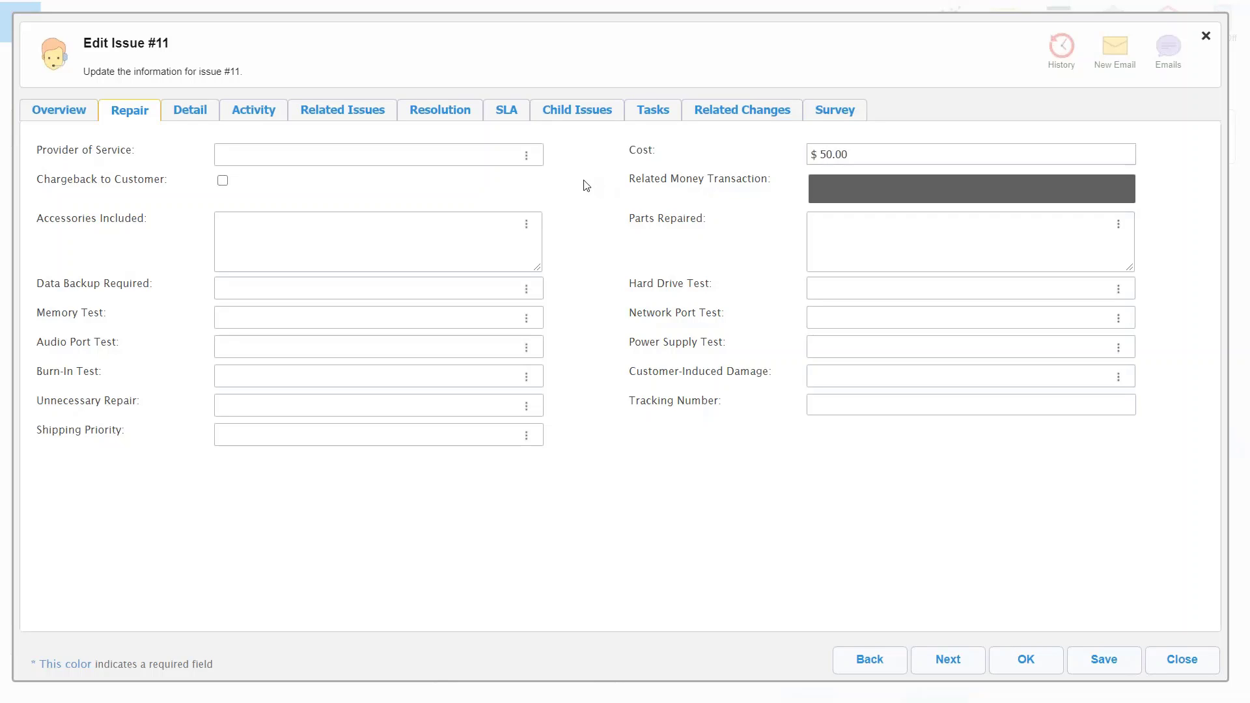
click(223, 186)
click(1183, 660)
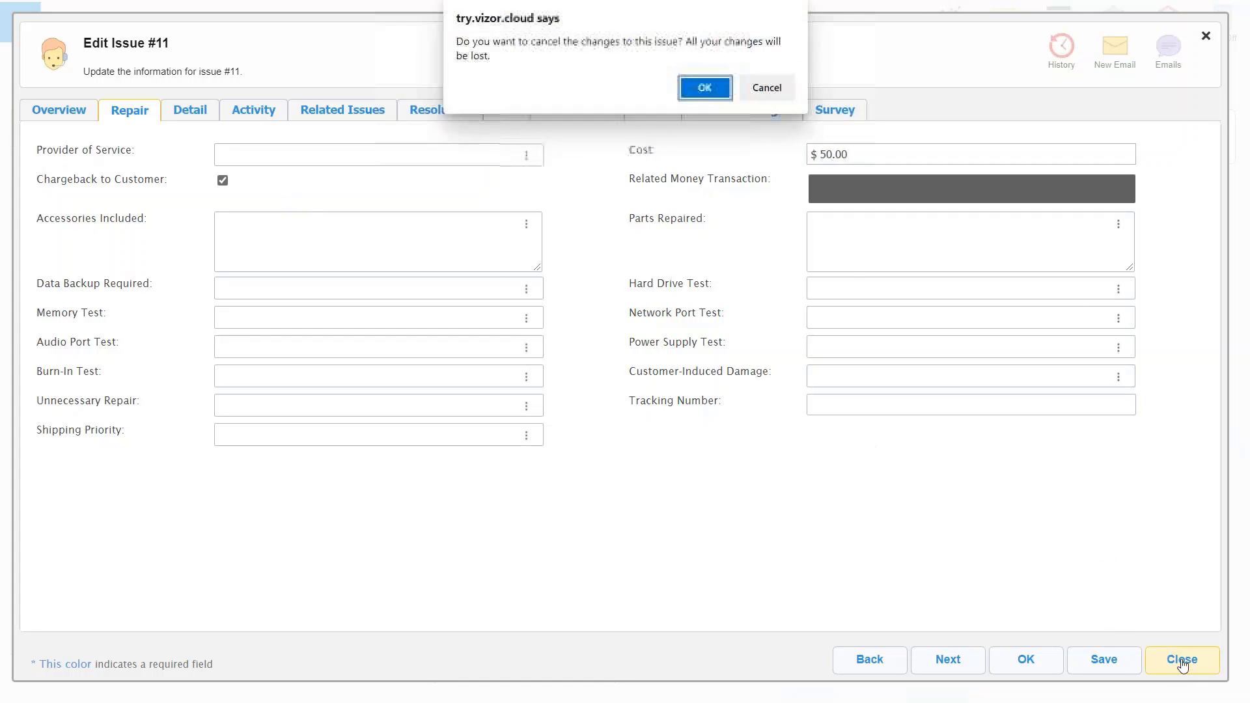
click(707, 88)
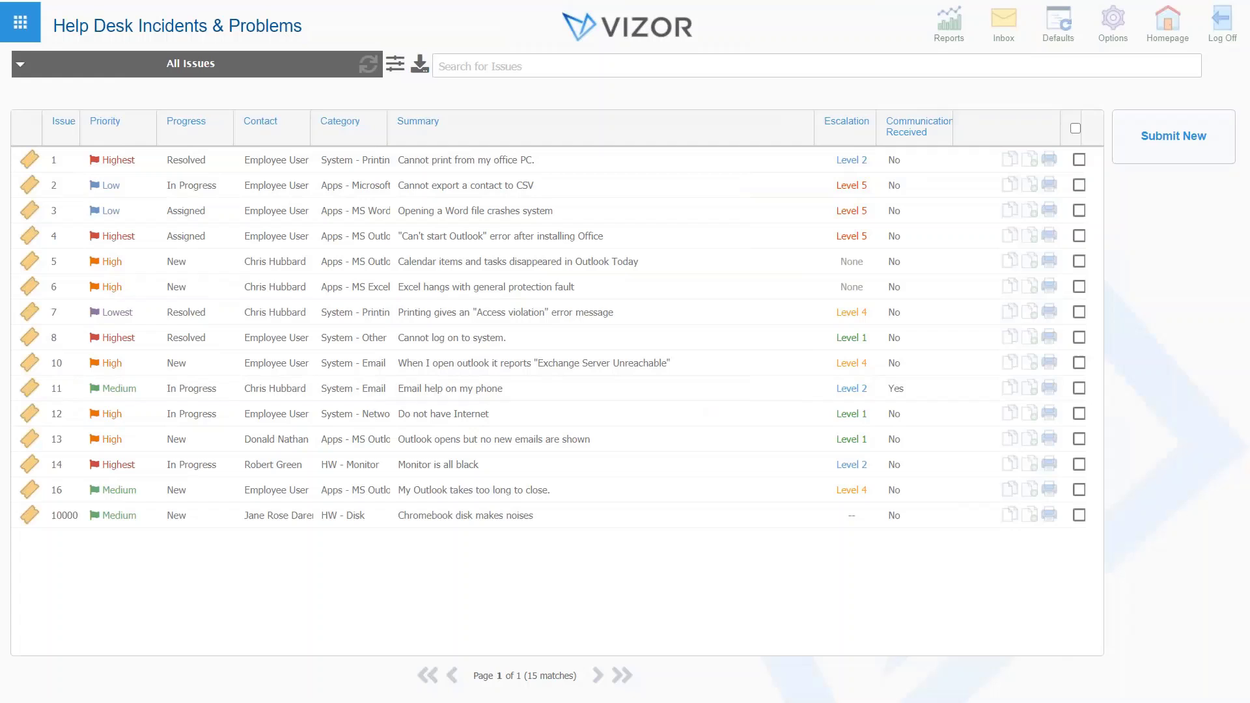
- Return to the homepage and open the Charges & Fees list to view the recorded charge and its asset
click(1167, 23)
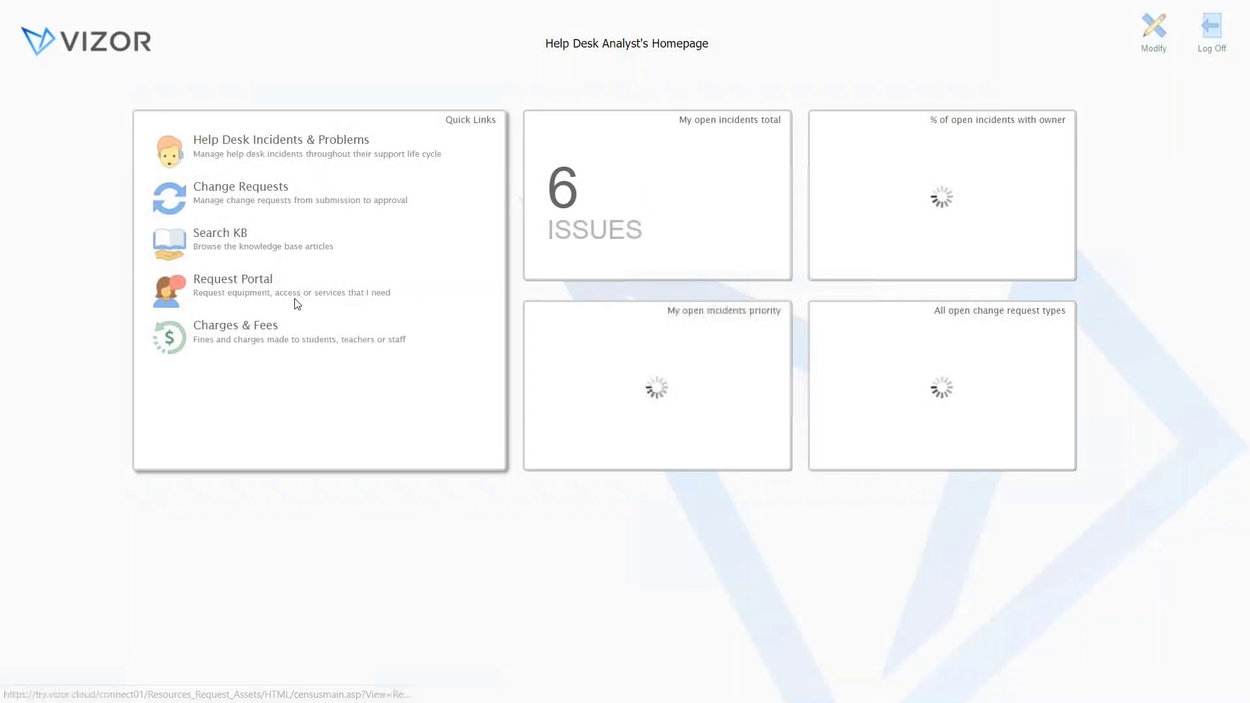
click(229, 336)
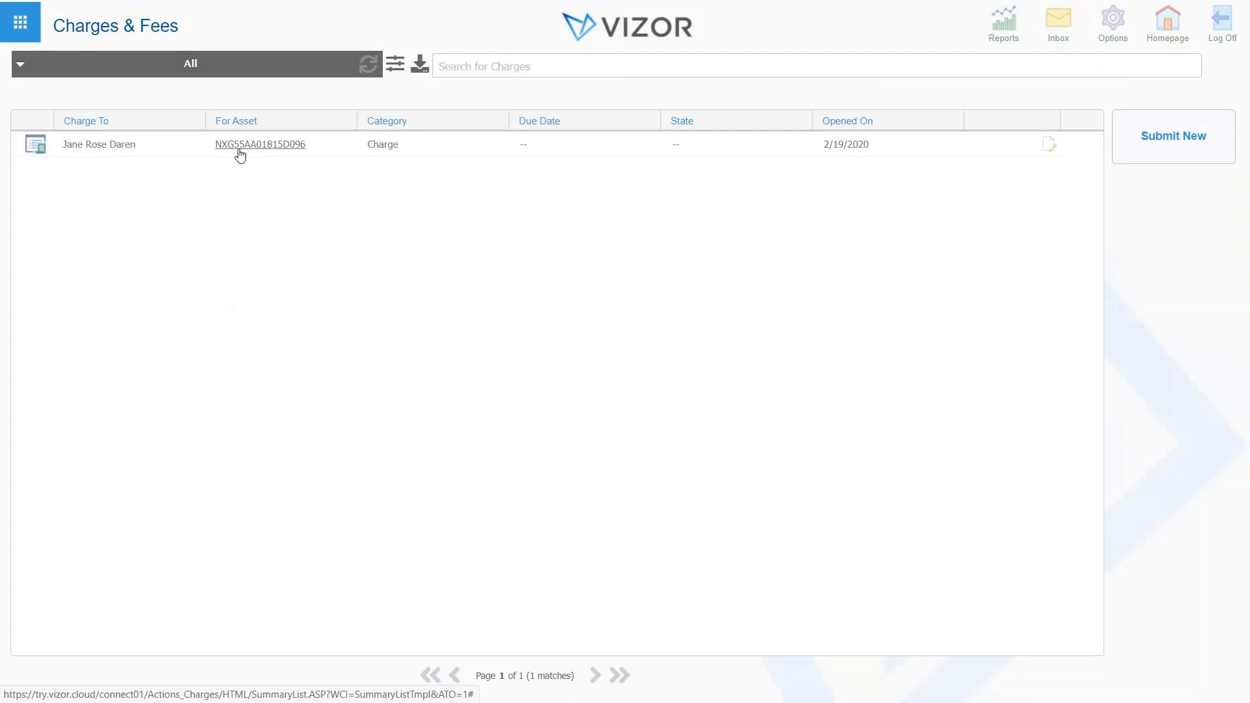
click(239, 154)
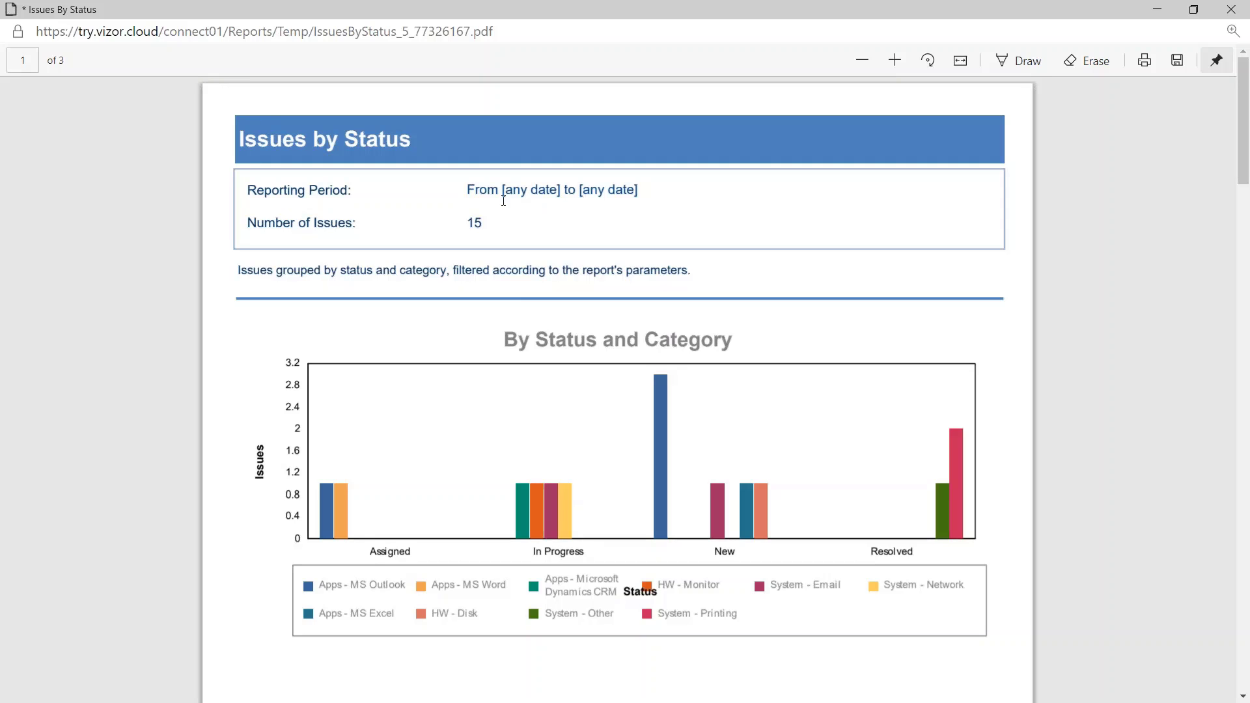
- Review the Issues by Status report, including its status and category charts and the breakdown per status
scroll(510, 313, down, 6)
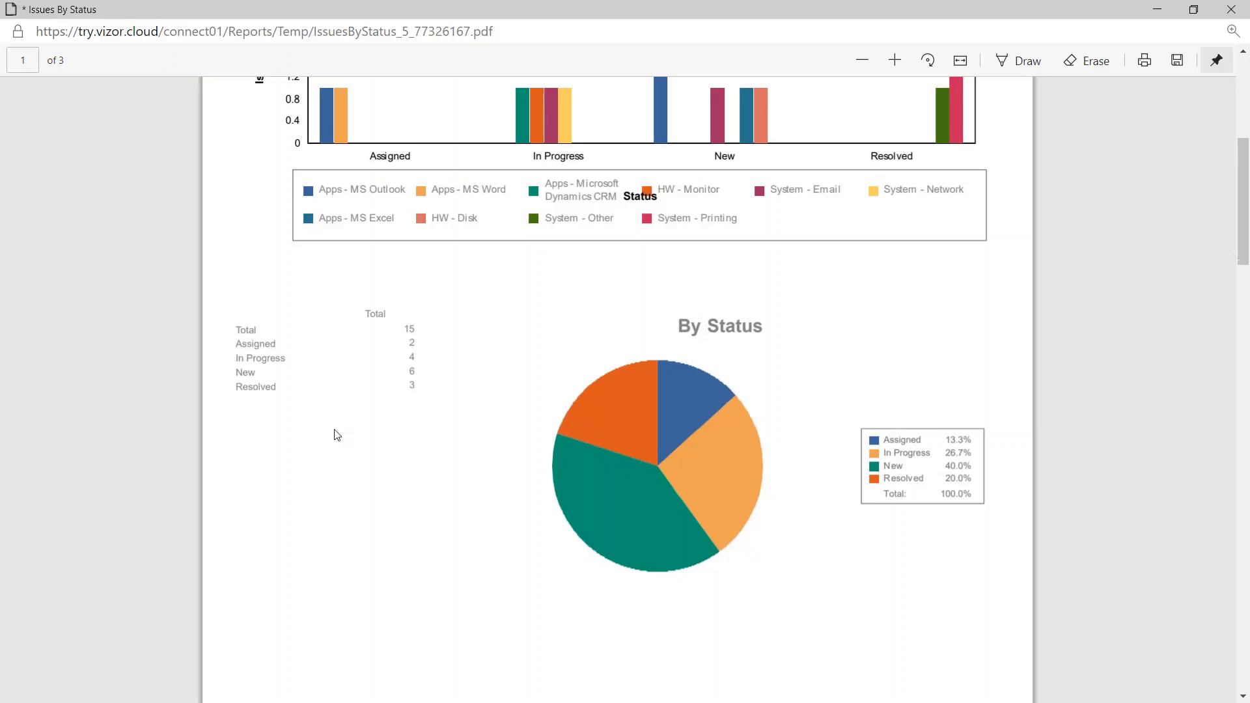
scroll(470, 421, down, 9)
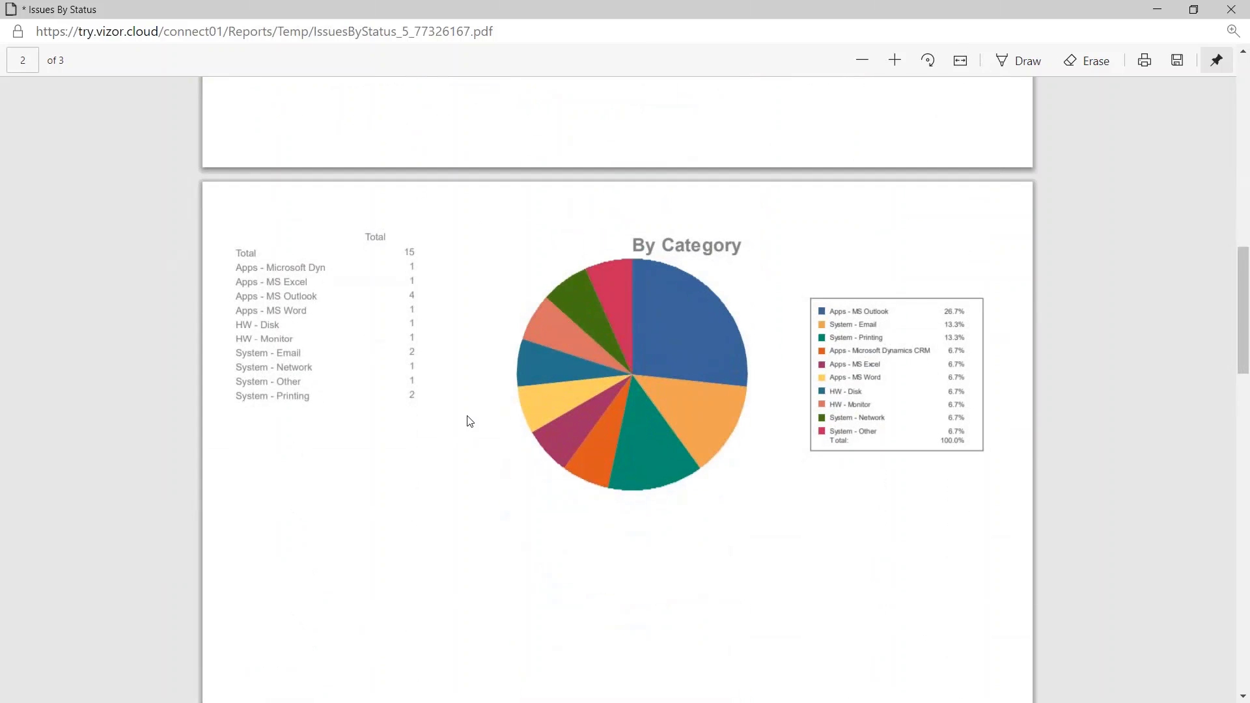
scroll(469, 422, down, 10)
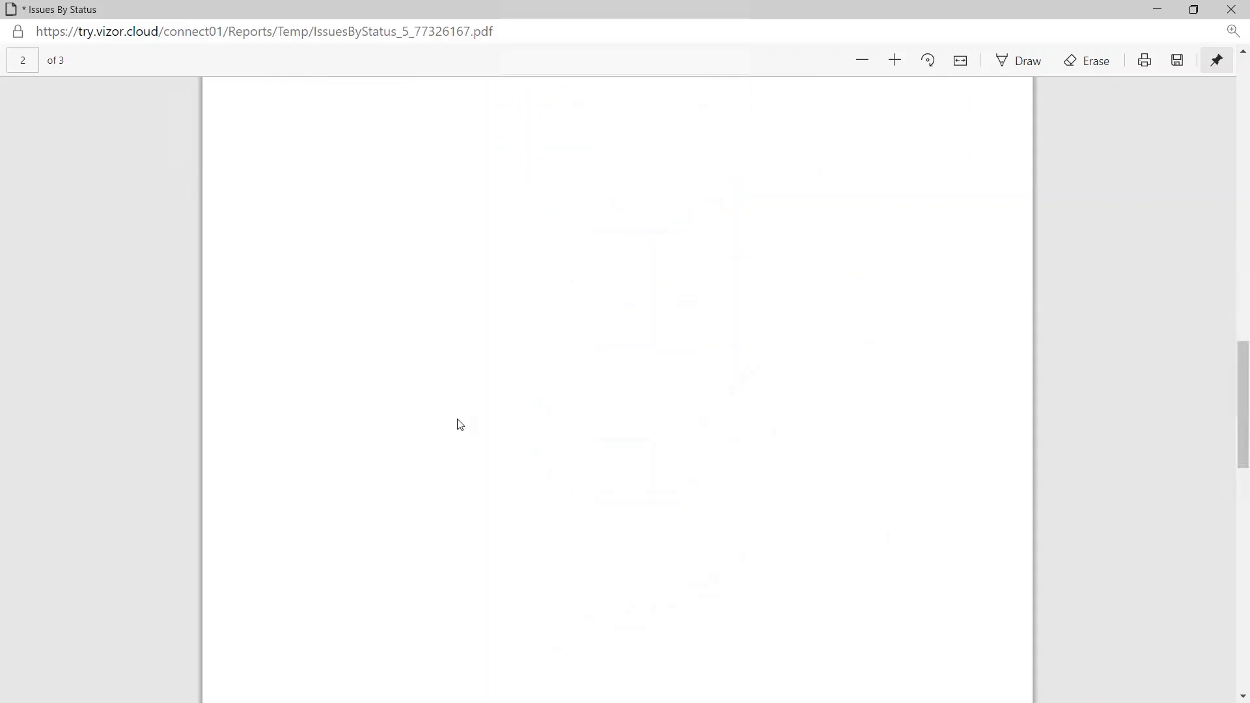
scroll(452, 430, down, 5)
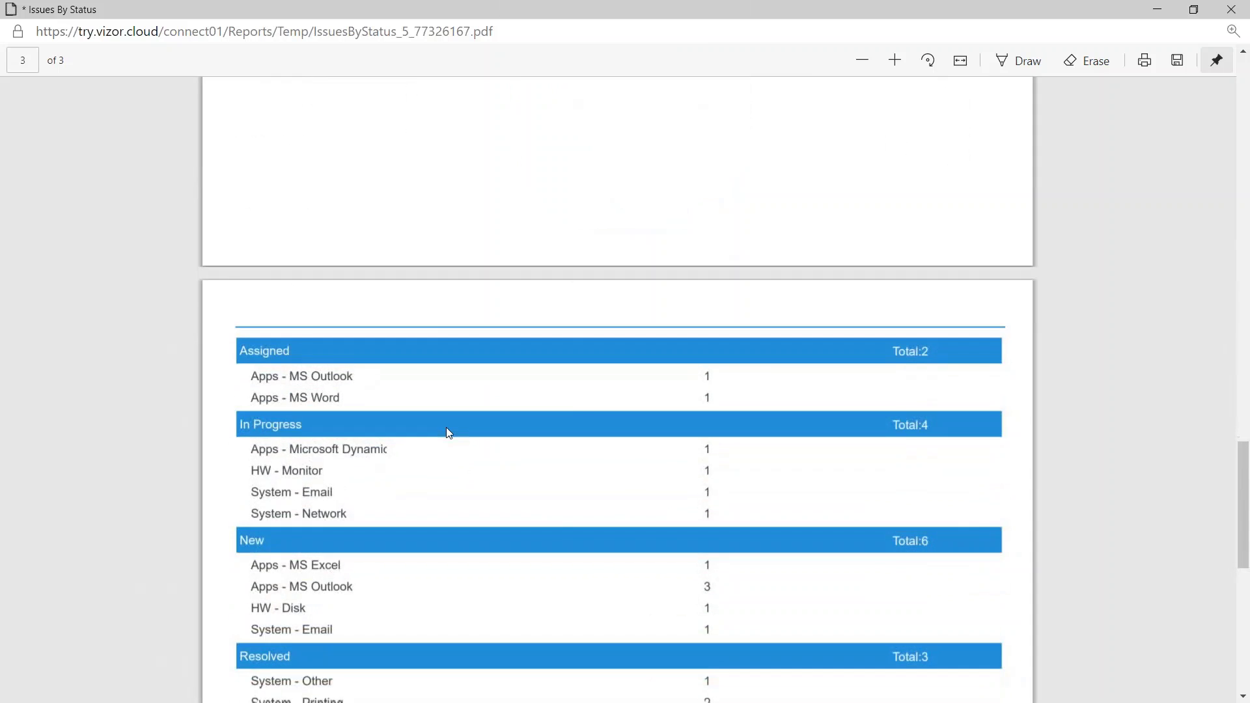
scroll(446, 427, down, 2)
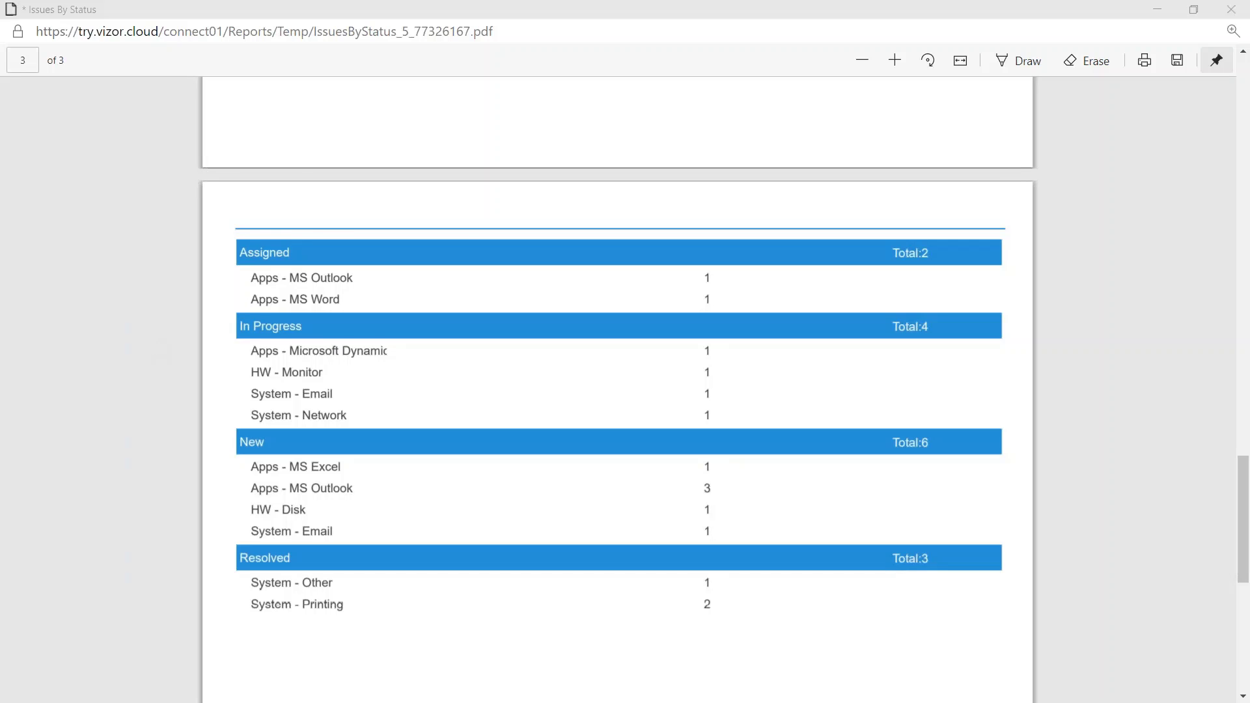
- Switch to the Help Desk Summary report and examine its ticket counts, closure rates and average times
key(alt+Tab)
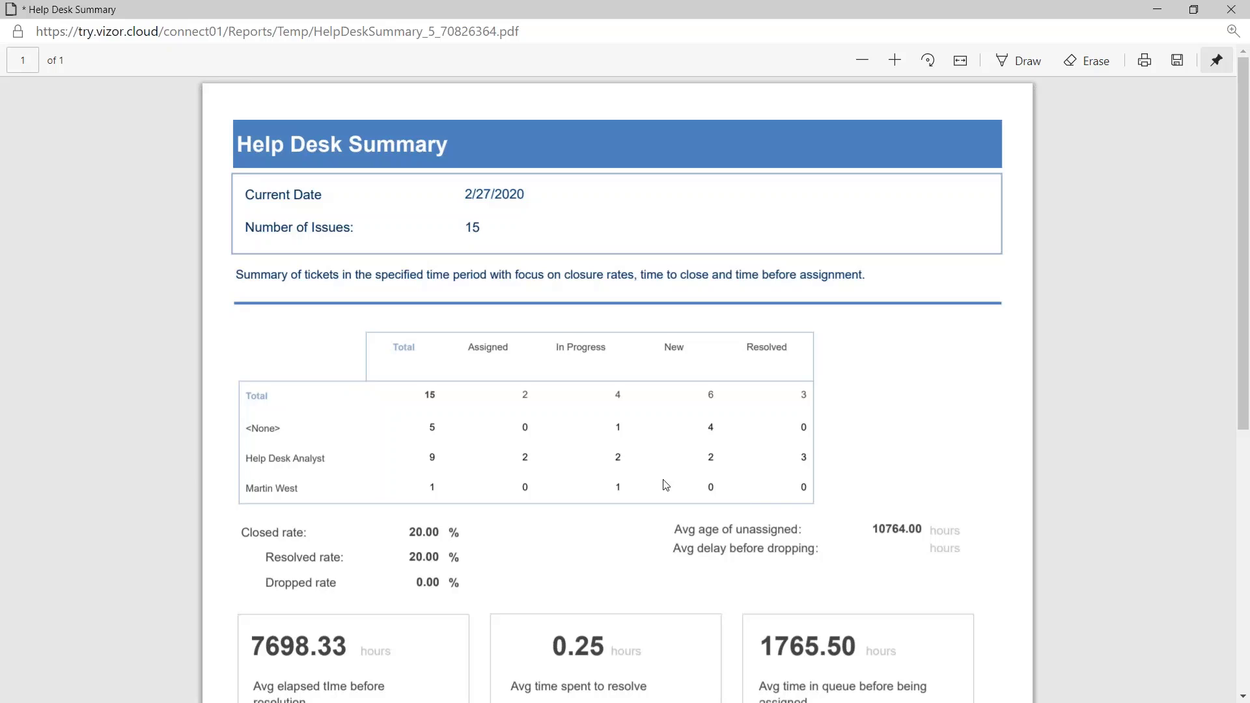
scroll(657, 483, down, 3)
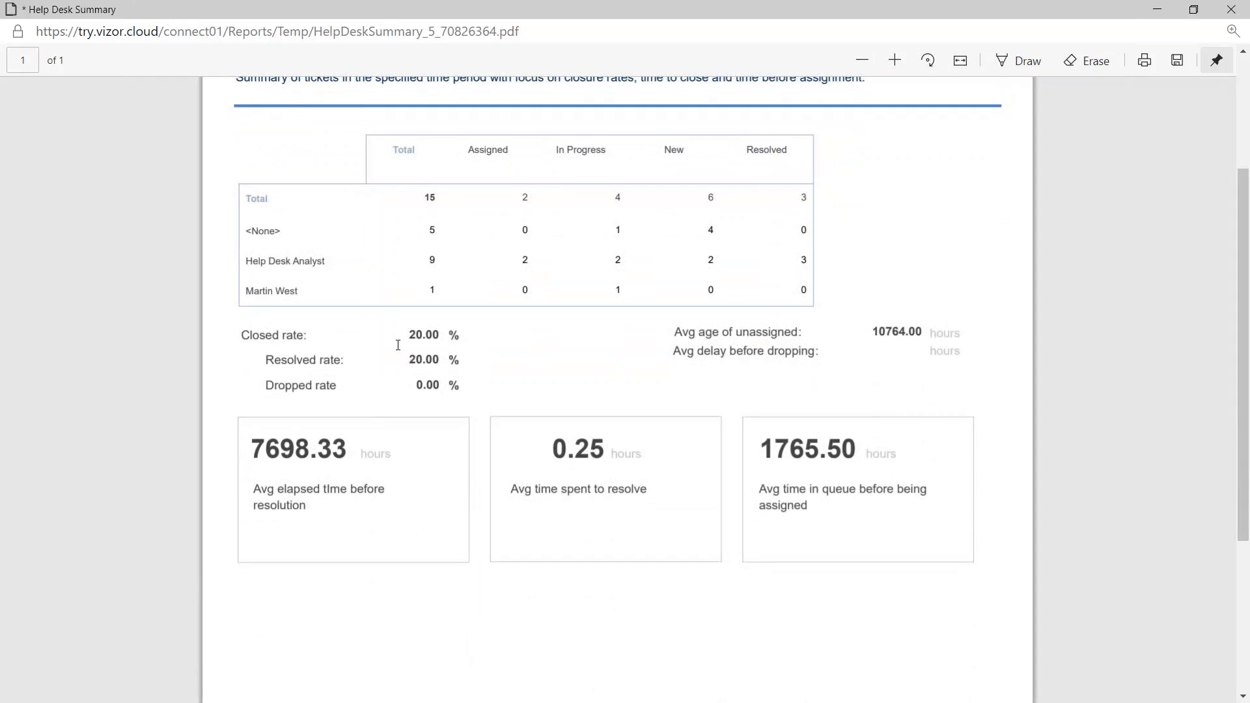